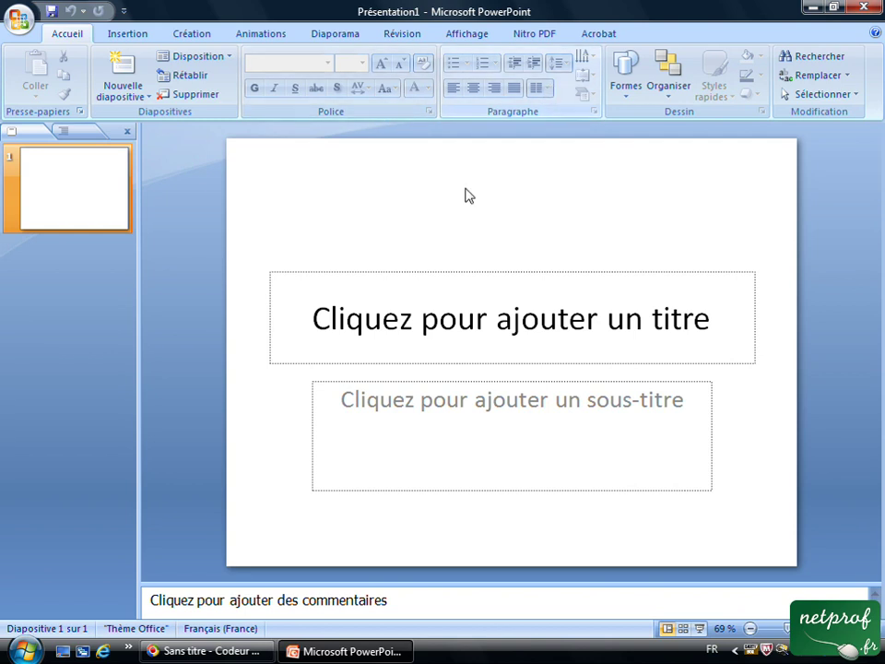
- Place the cursor in the empty title placeholder and show the Insertion ribbon commands
{"action": "left_click", "coordinate": [456, 315]}
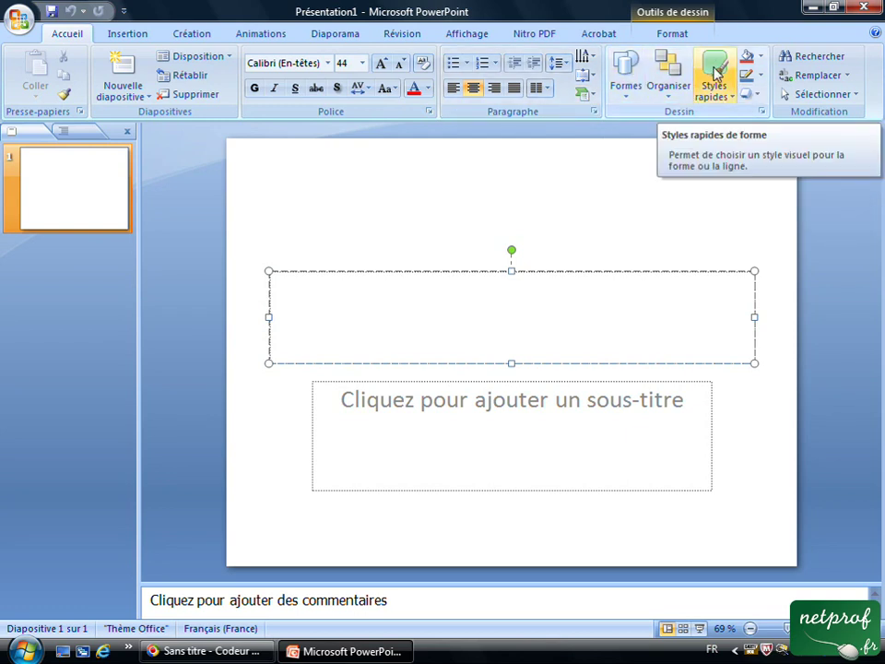
{"action": "left_click", "coordinate": [117, 37]}
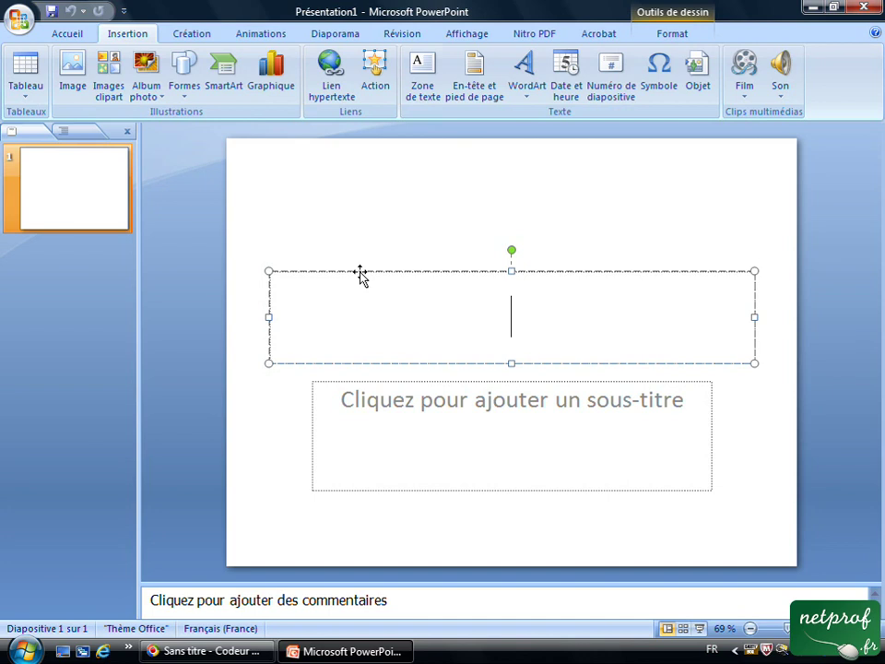
- Try Image to insert a picture from a file, then show the Création theme gallery
{"action": "left_click", "coordinate": [74, 70]}
{"action": "left_click", "coordinate": [203, 35]}
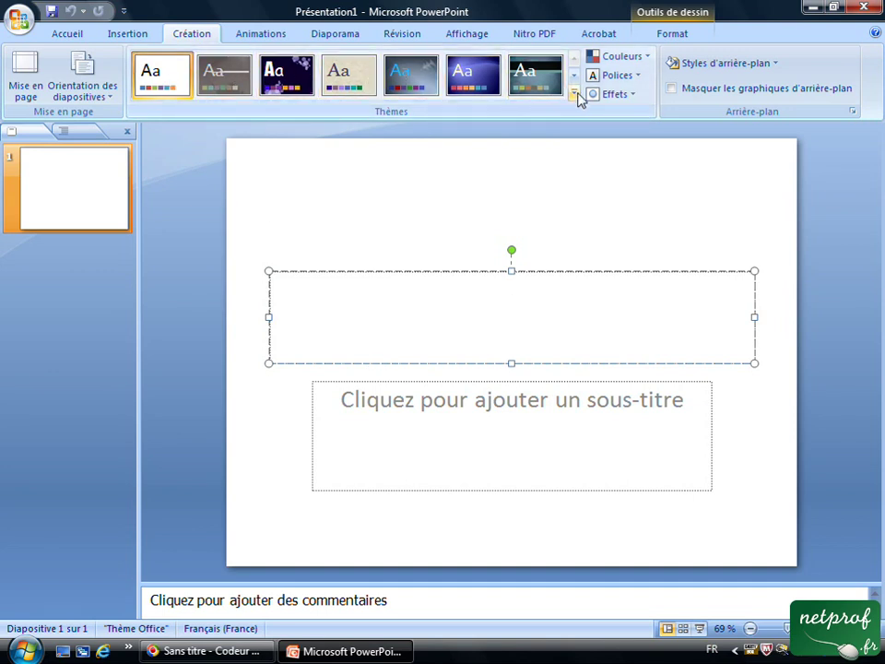
{"action": "left_click", "coordinate": [575, 93]}
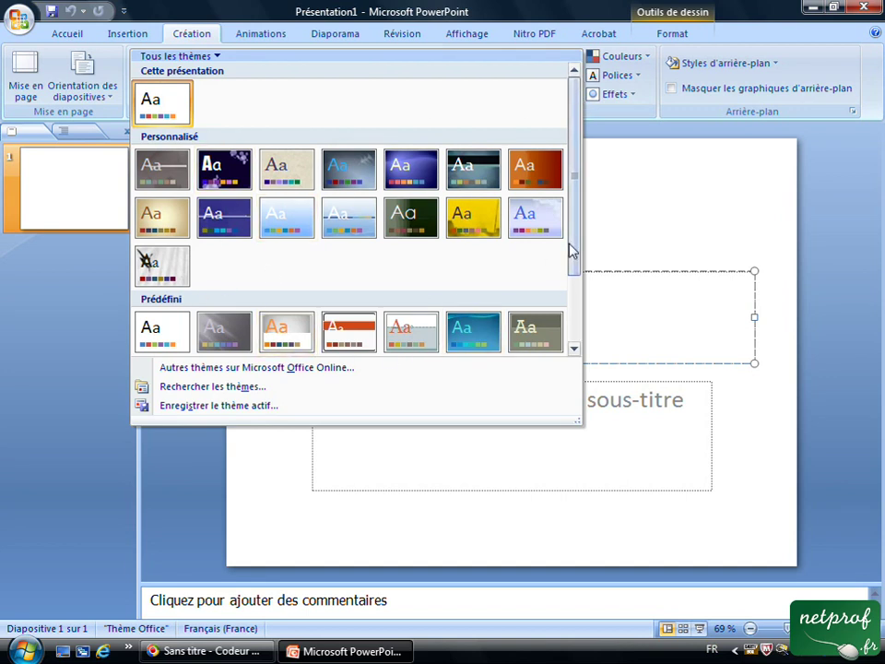
{"action": "left_click_drag", "start_coordinate": [572, 247], "coordinate": [581, 369]}
{"action": "scroll", "coordinate": [575, 282], "scroll_direction": "up", "scroll_amount": 2}
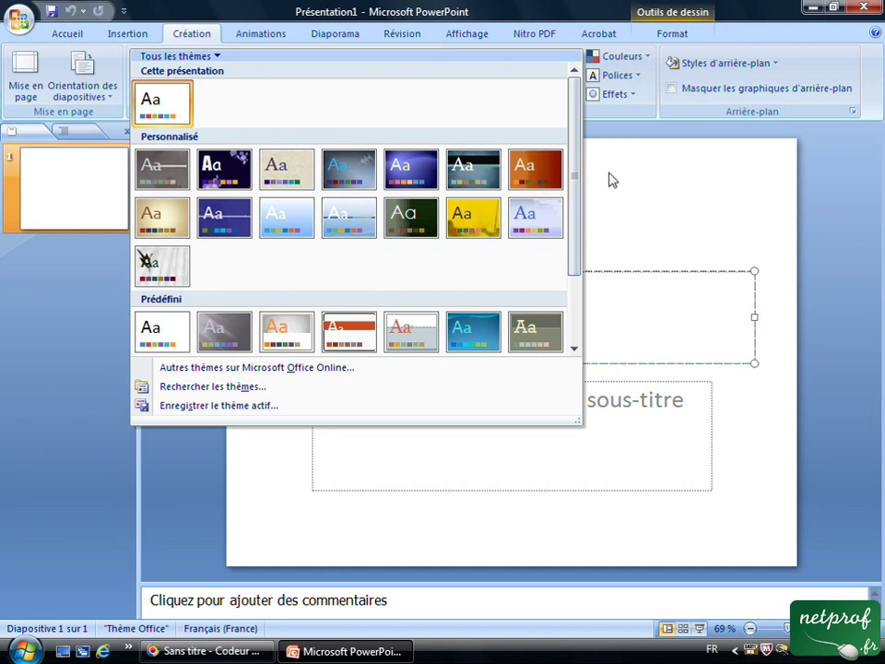
{"action": "left_click", "coordinate": [613, 210]}
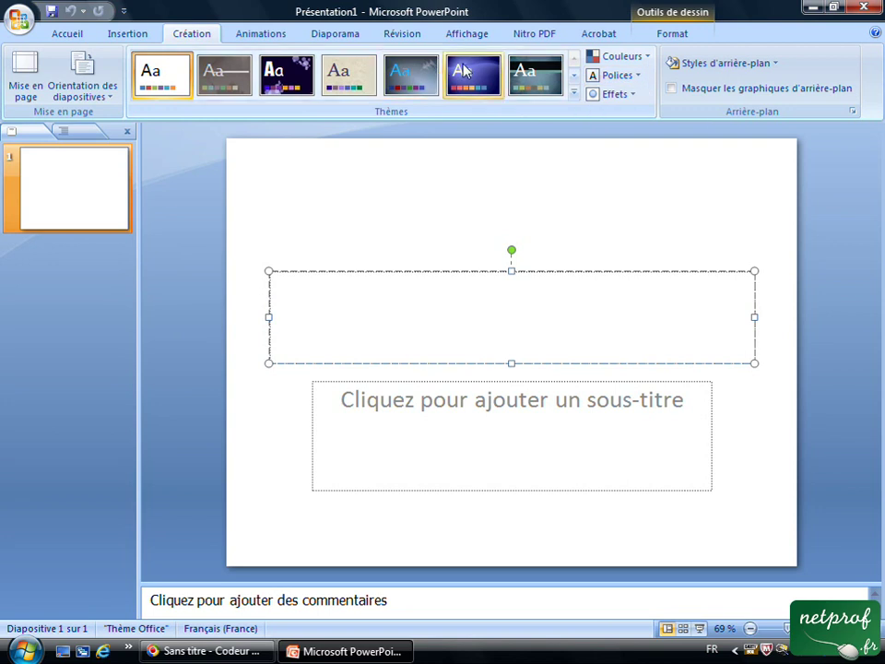
- Show the Animations settings: no transition sound, Rapide speed, advancing manually
{"action": "left_click", "coordinate": [252, 35]}
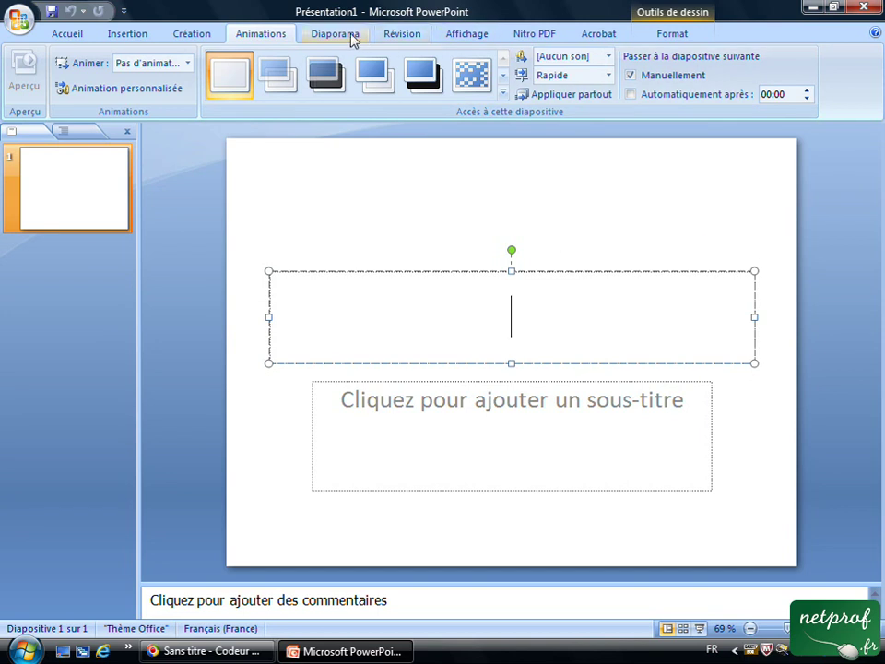
- Show the Diaporama tab's slide show setup and rehearsal options
{"action": "left_click", "coordinate": [357, 35]}
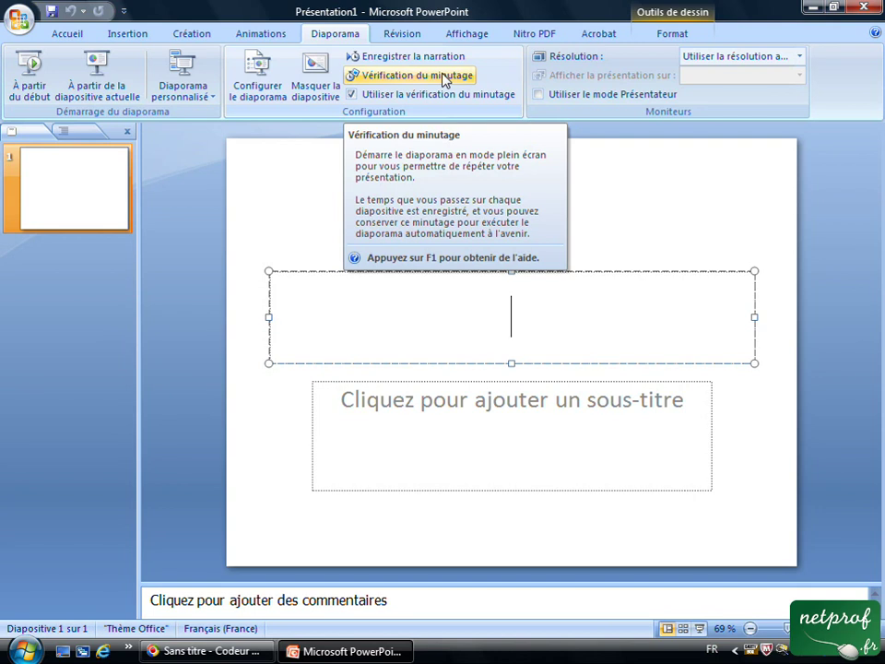
- Glance at the Révision proofreading tools, then show the Affichage view options with Normal view
{"action": "left_click", "coordinate": [407, 37]}
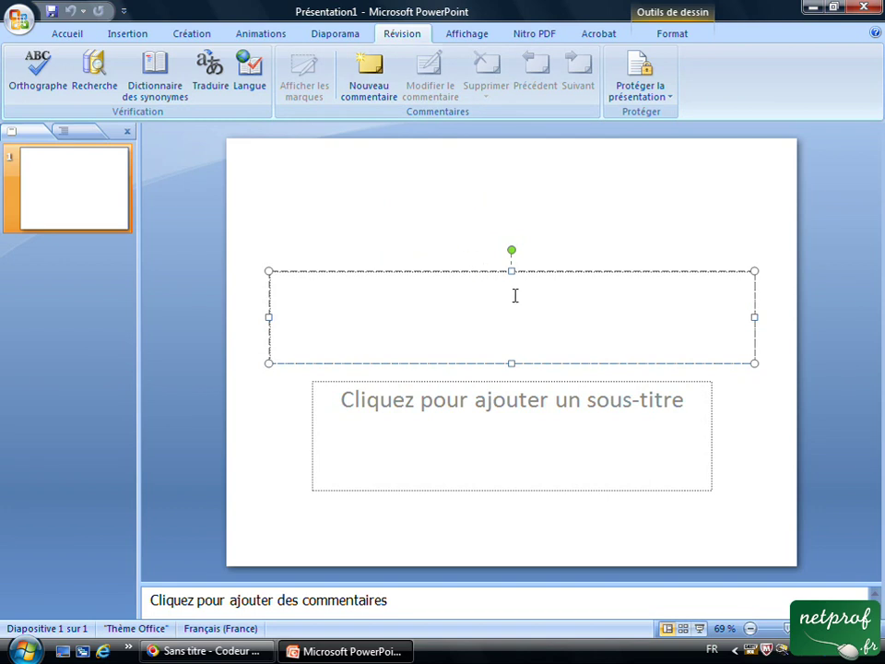
{"action": "left_click", "coordinate": [479, 39]}
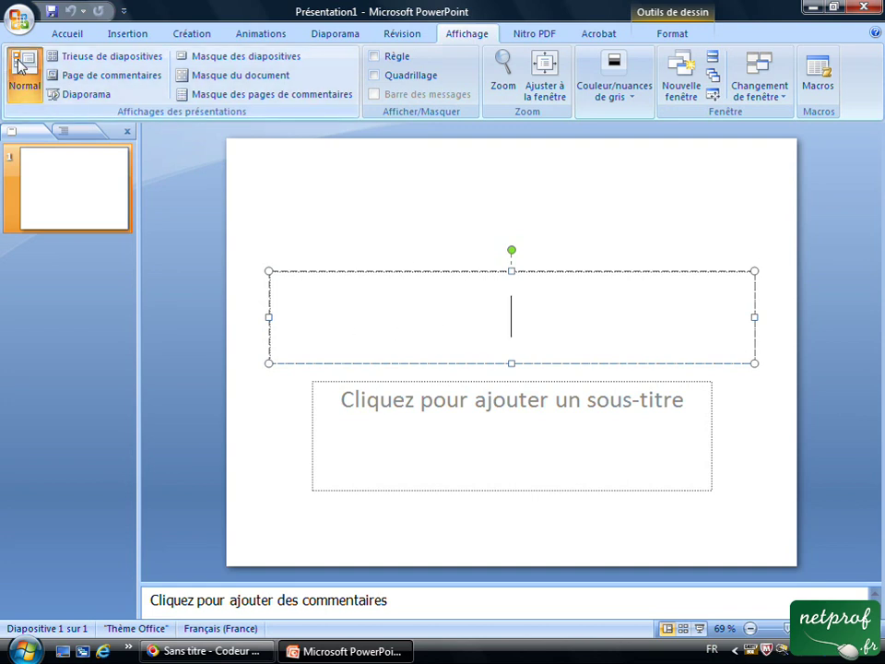
- Check the Nitro PDF and Acrobat export options, then show the title box's Format options (4,08 × 21,59 cm)
{"action": "left_click", "coordinate": [537, 37]}
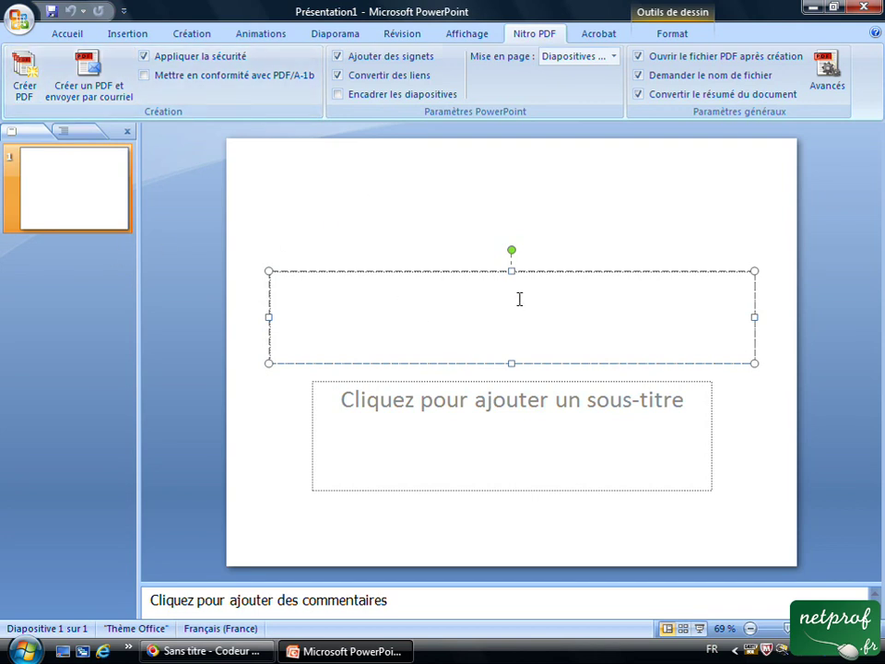
{"action": "left_click", "coordinate": [595, 35]}
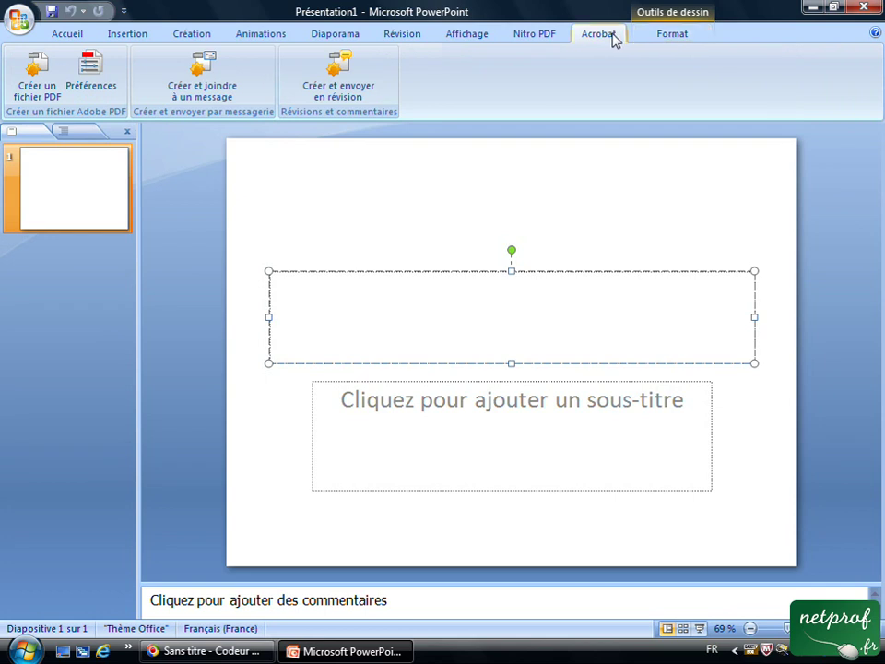
{"action": "left_click", "coordinate": [665, 37]}
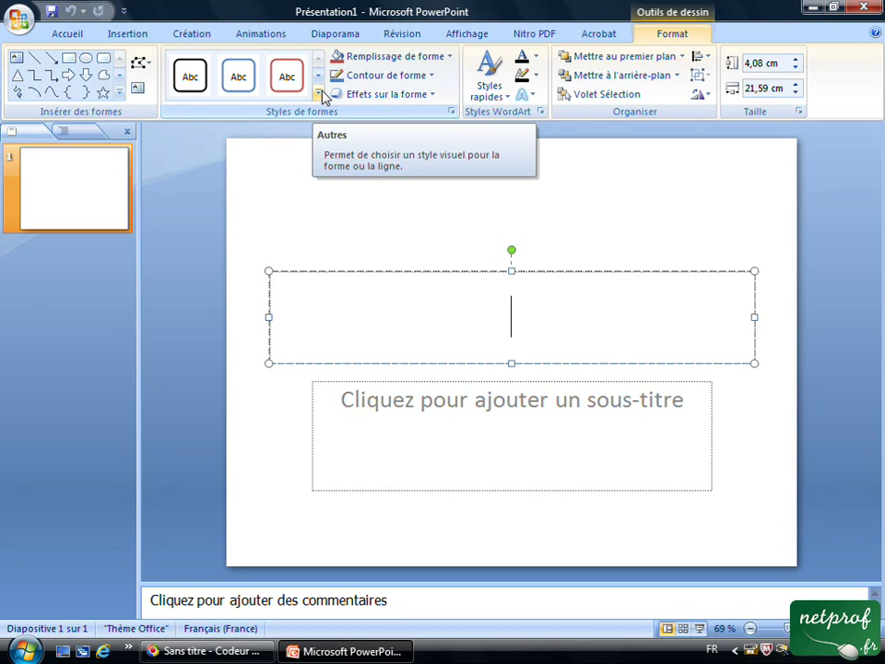
- Return to the Accueil tab's slide, font and paragraph commands
{"action": "left_click", "coordinate": [71, 33]}
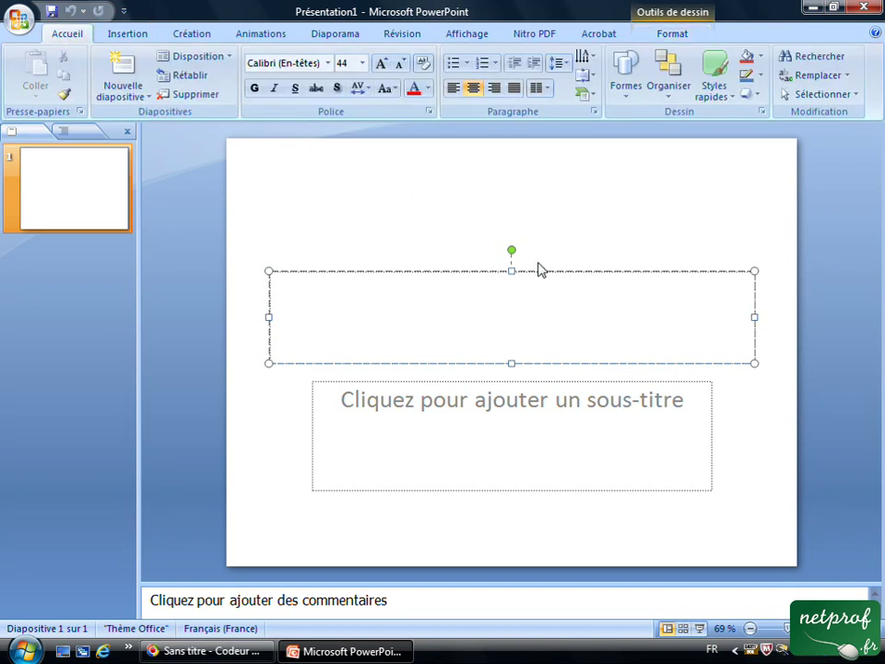